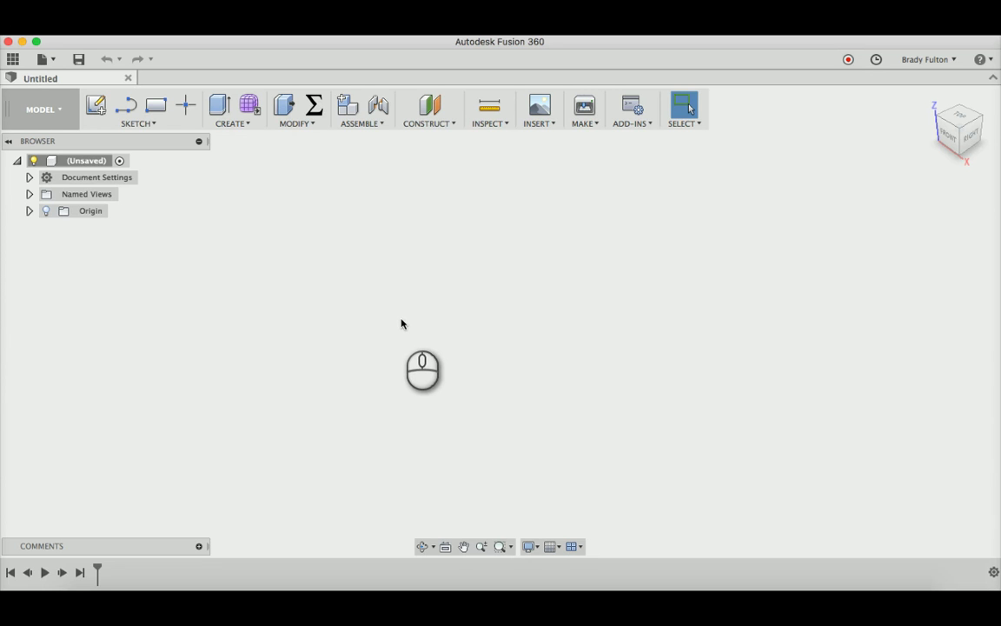
Start a new sketch on the horizontal origin plane and expand the SKETCH tools list.
left_click(96, 106)
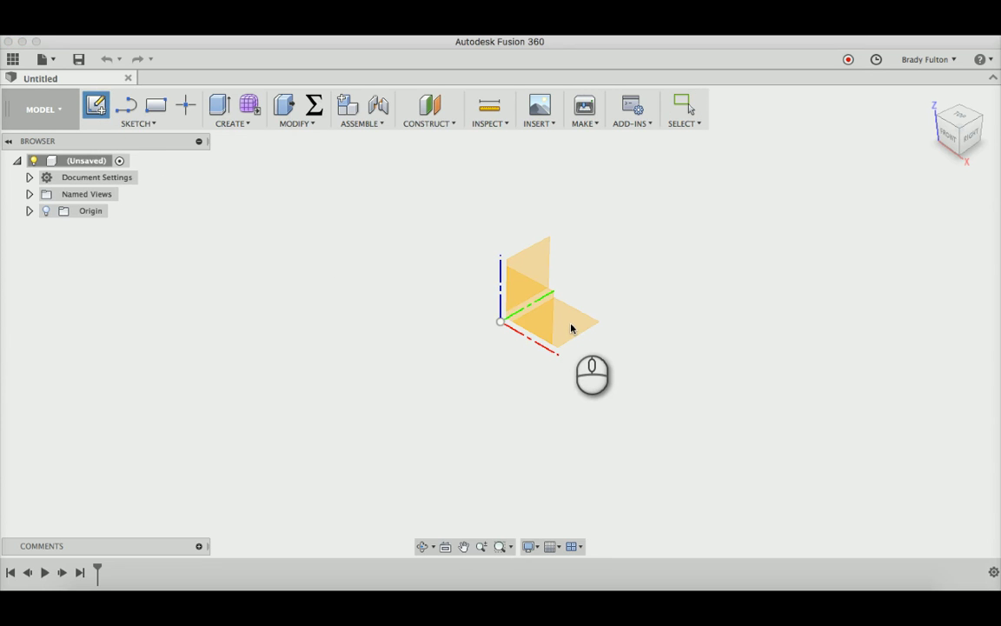
left_click(572, 328)
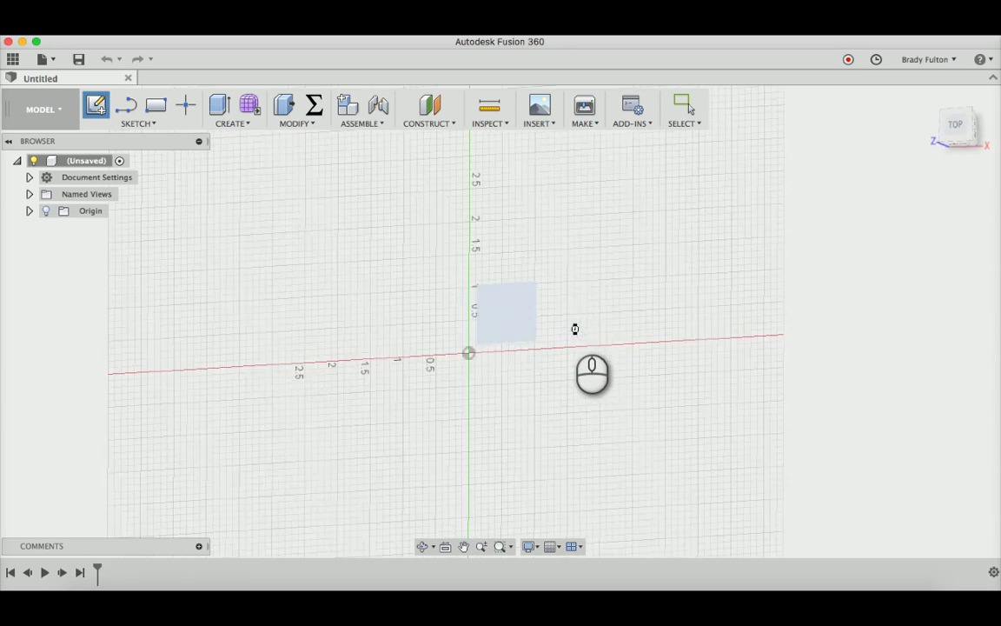
left_click(141, 123)
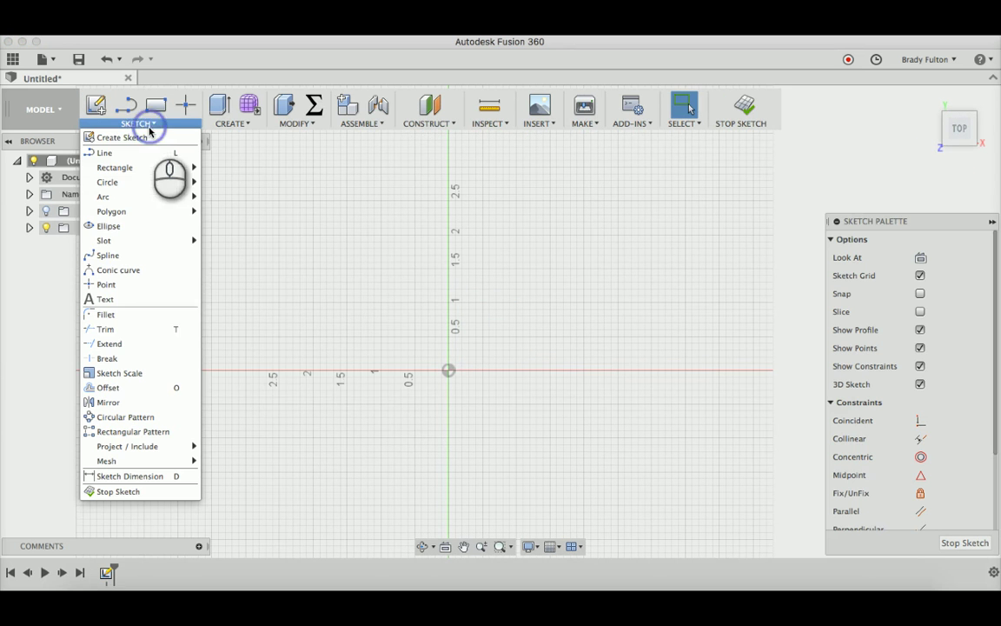
Place a 3-inch-tall '3' text at the sketch origin and explode it into curves.
left_click(222, 278)
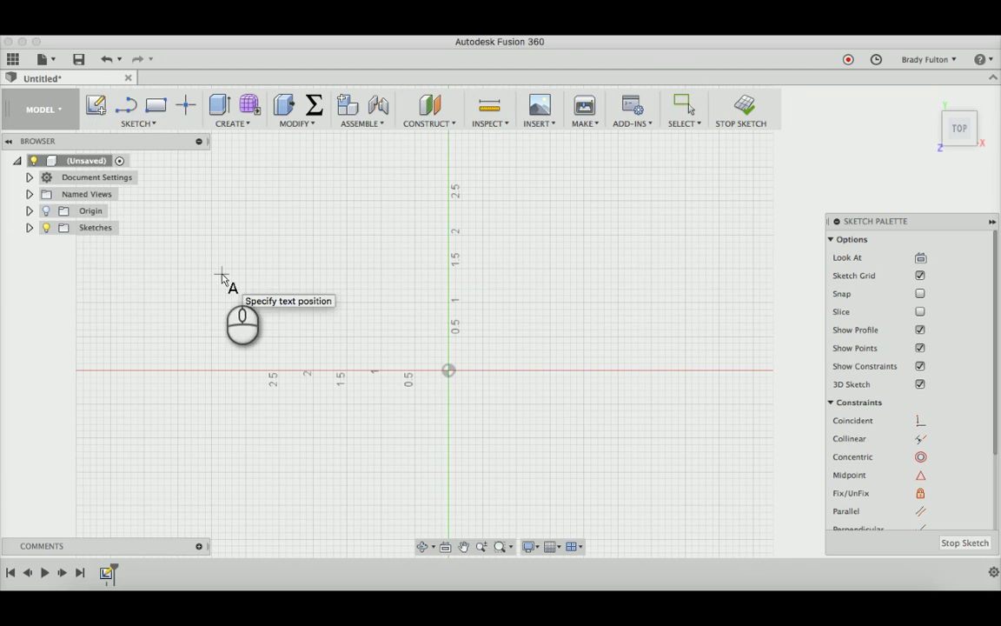
left_click(448, 371)
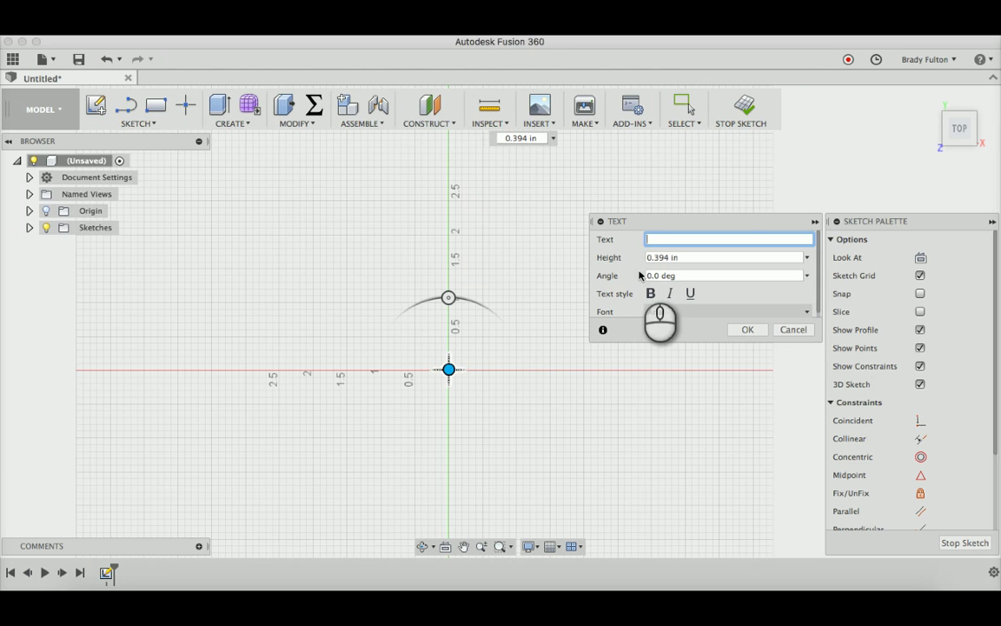
double_click(658, 258)
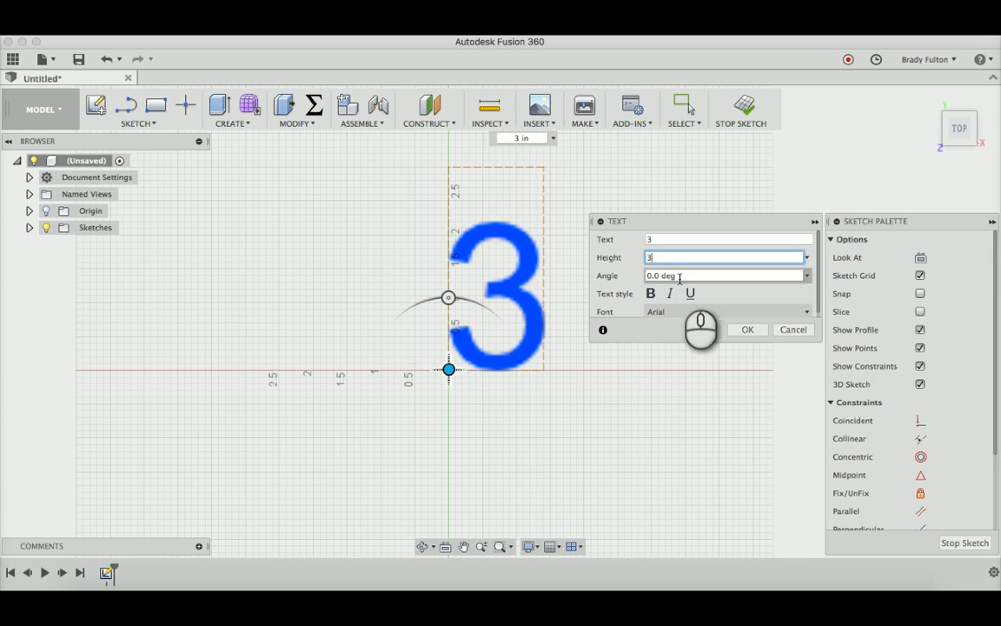
left_click(753, 331)
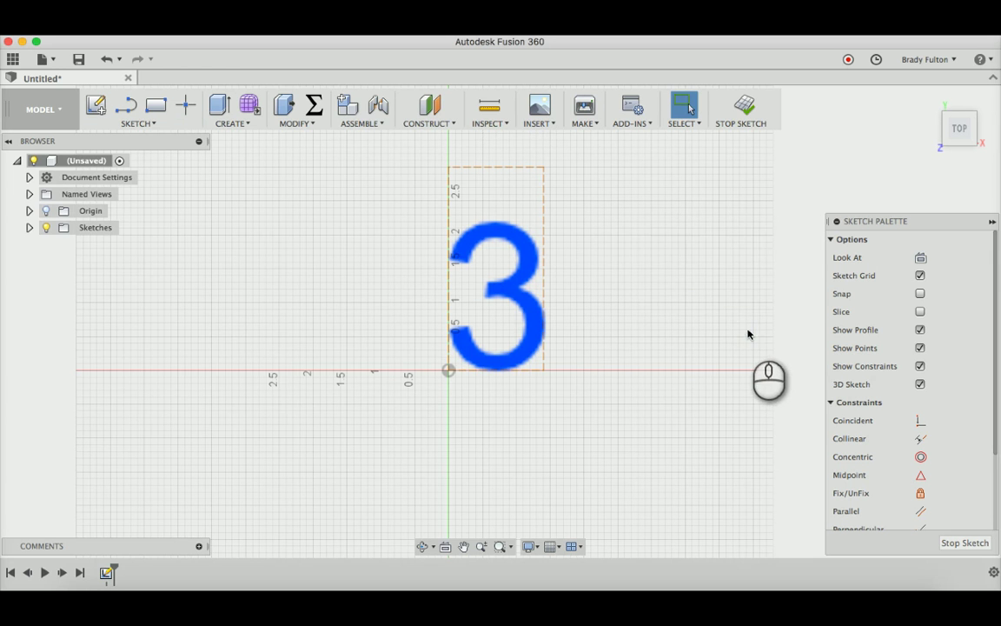
right_click(527, 257)
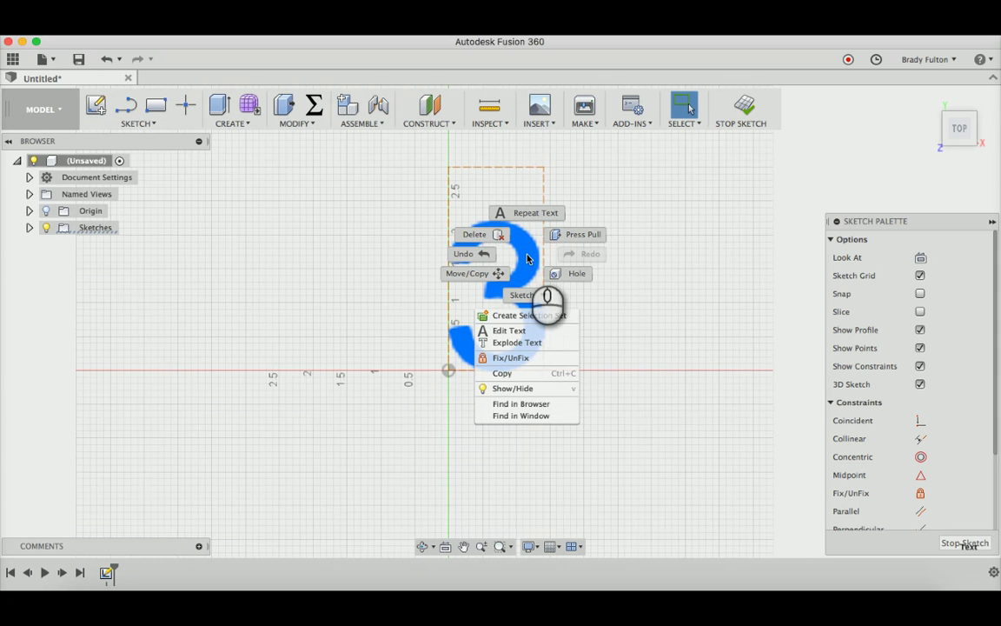
left_click(525, 343)
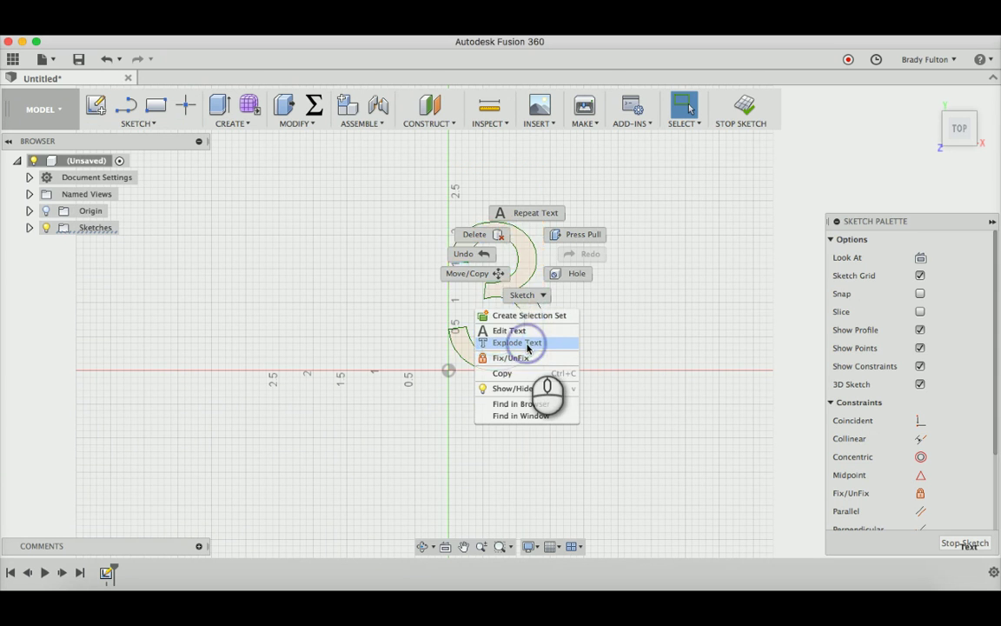
Finish the sketch and extrude the '3' profile 1.5 in into a solid body.
left_click(746, 106)
key("e")
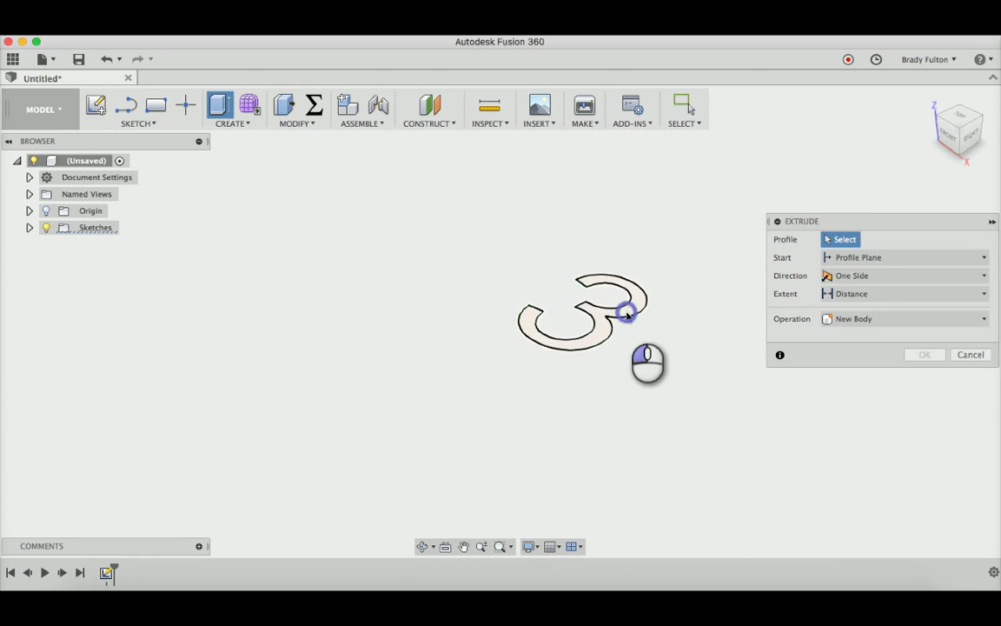
left_click(627, 316)
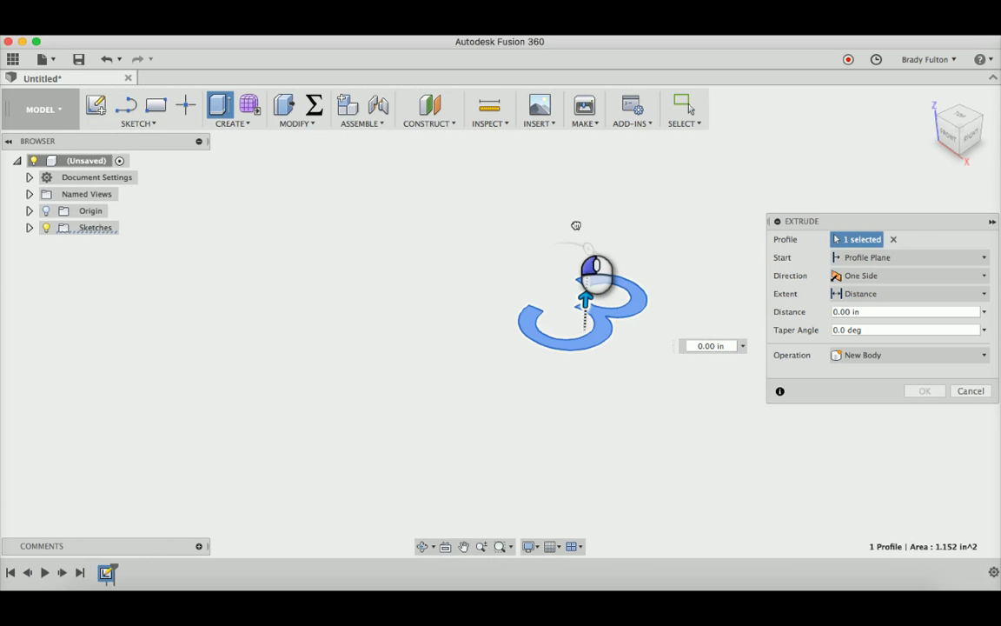
left_click_drag(576, 225, 576, 226)
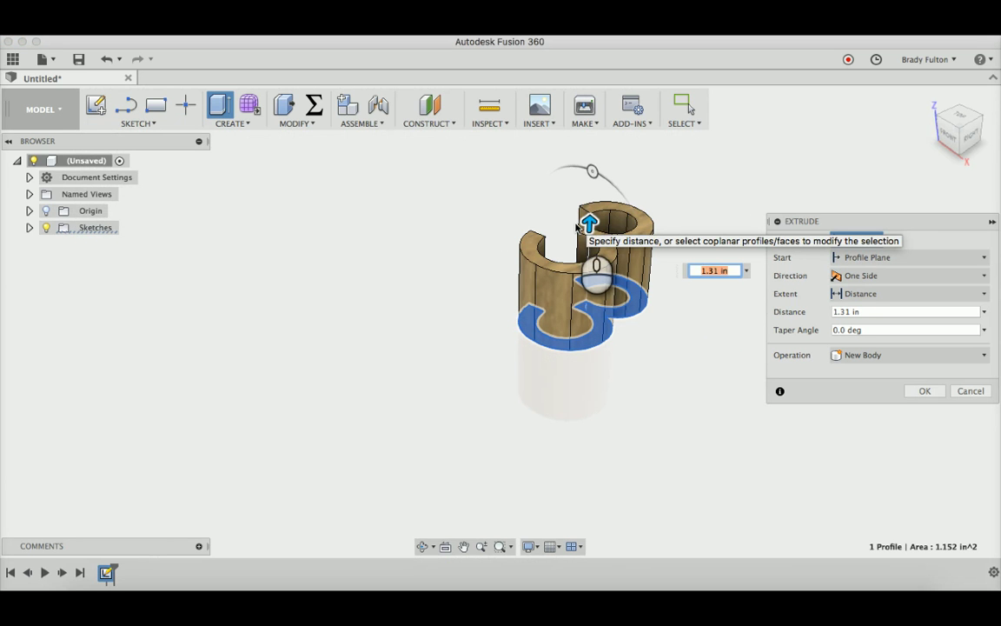
type("3")
key("Return")
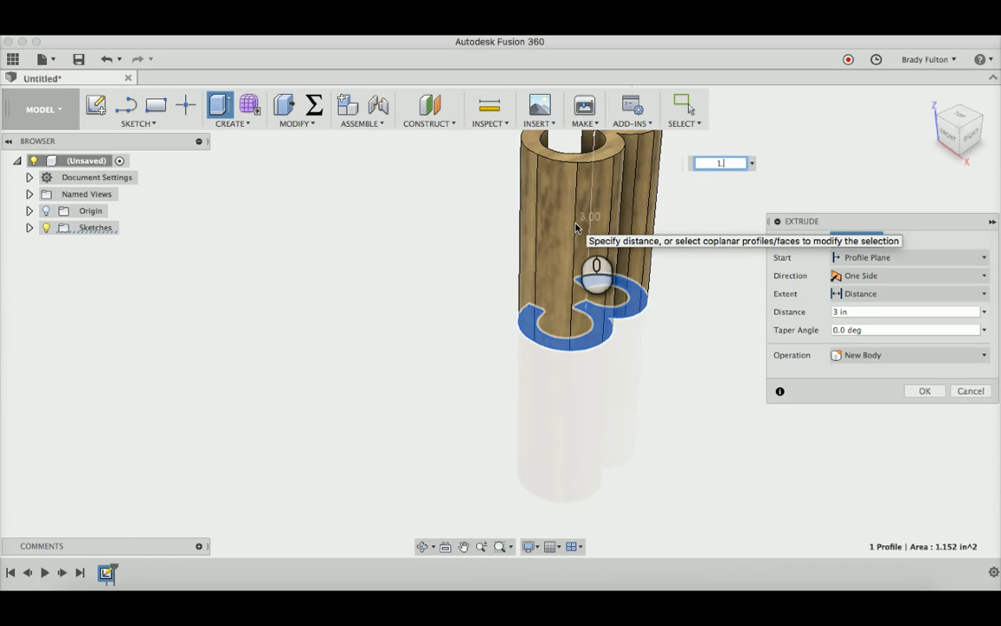
type("1.5")
key("Return")
key("Return")
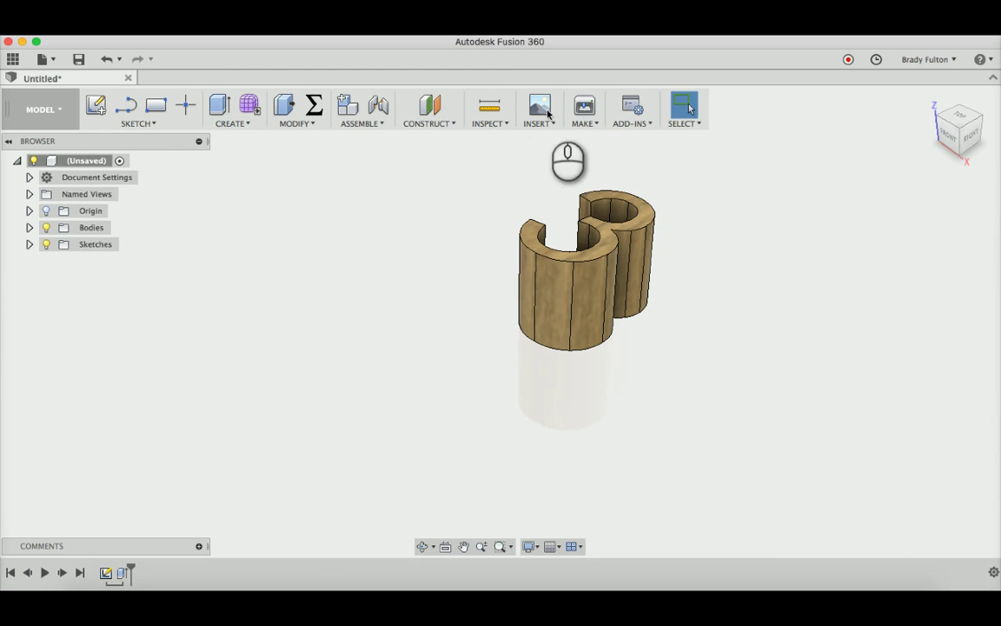
Create a construction plane offset 1.805 in from the YZ origin plane.
left_click(430, 106)
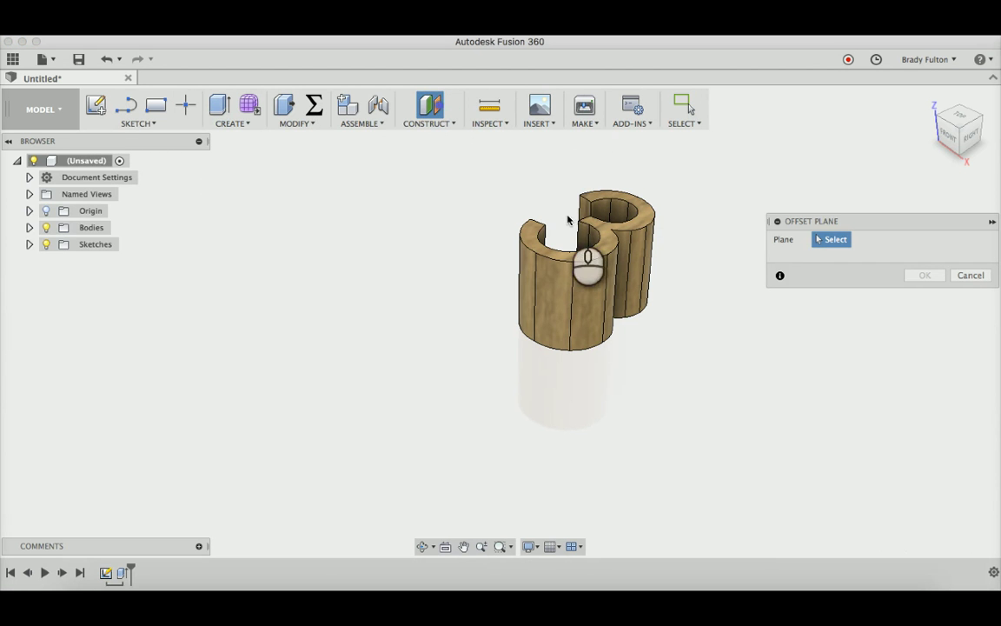
left_click(47, 210)
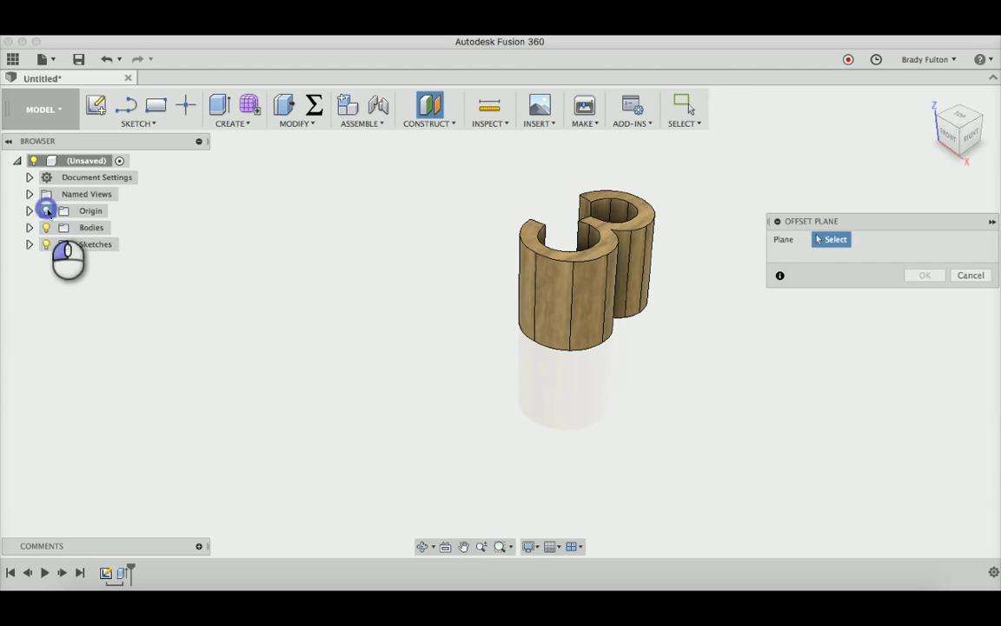
left_click(515, 262)
left_click_drag(514, 280, 620, 322)
left_click(924, 292)
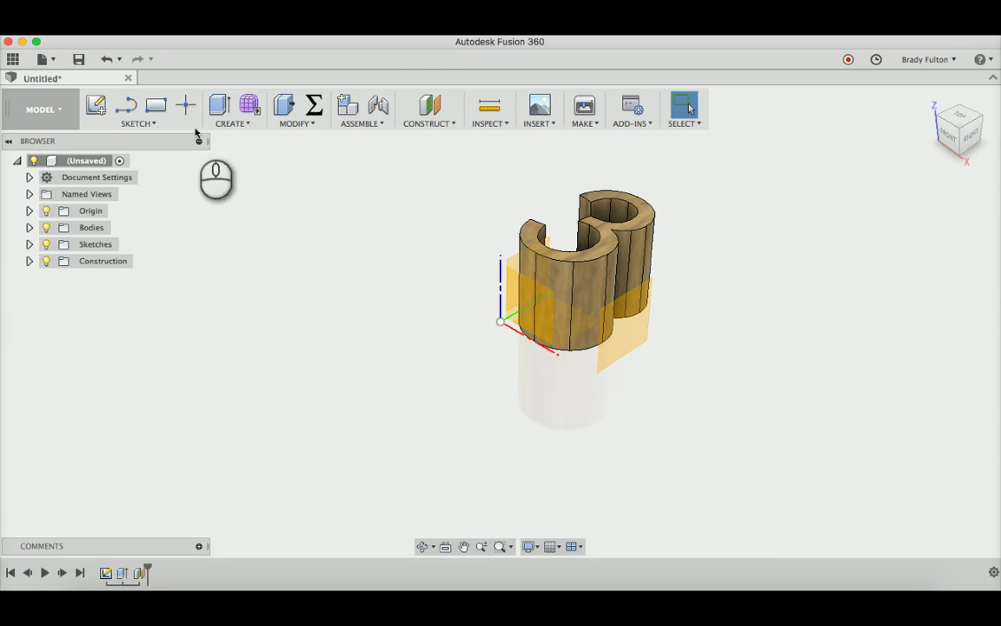
Start a sketch on the offset plane and place a text box near the wall's lower left.
left_click(95, 105)
left_click(619, 320)
left_click(150, 124)
left_click(132, 299)
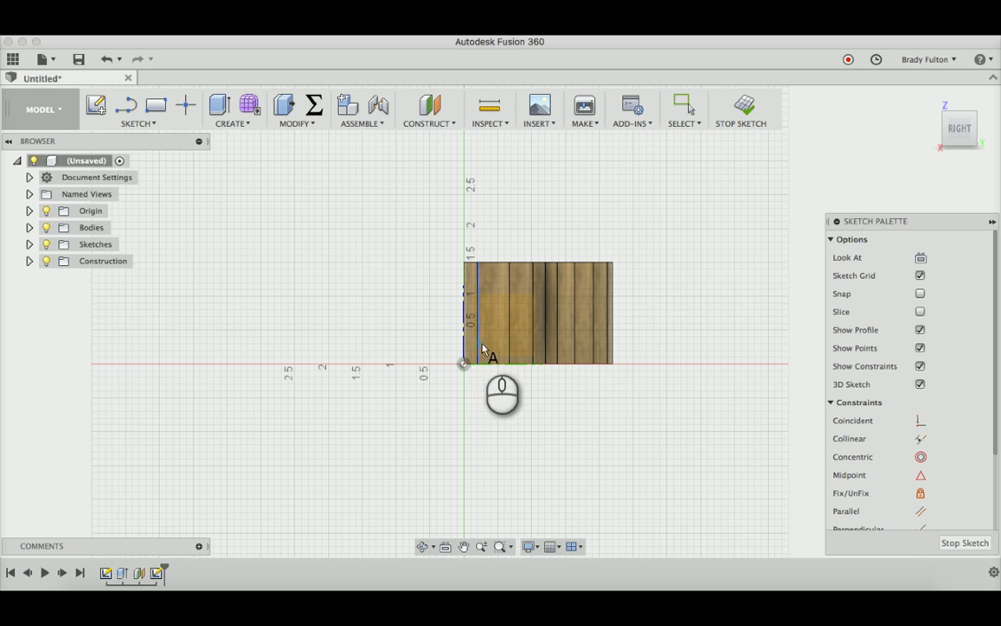
left_click(484, 344)
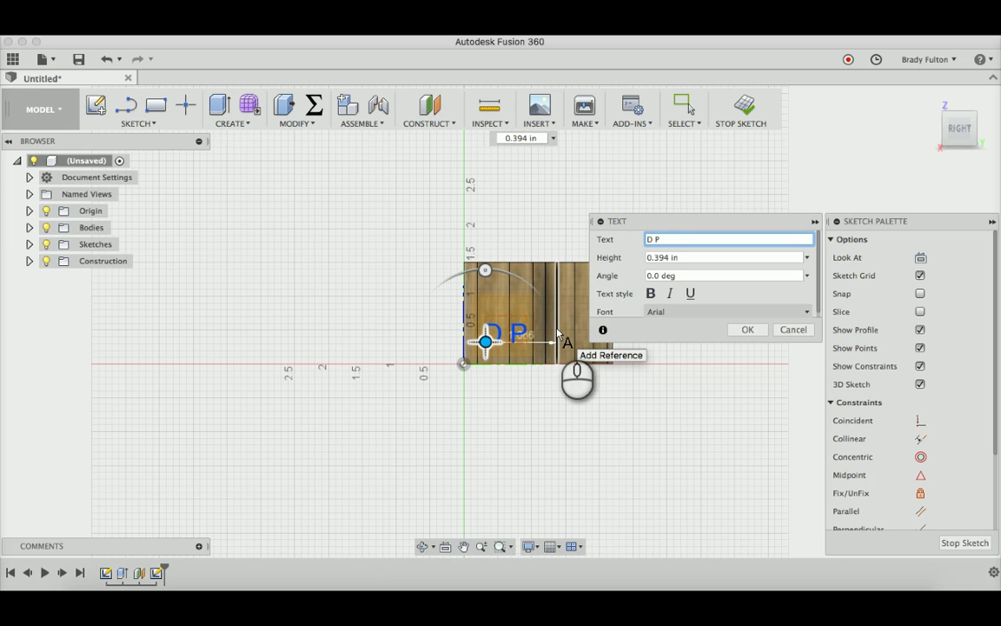
Make the 'D P' text 1 in tall and bold, explode it into curves, and finish the sketch.
left_click(679, 257)
left_click_drag(680, 258, 590, 265)
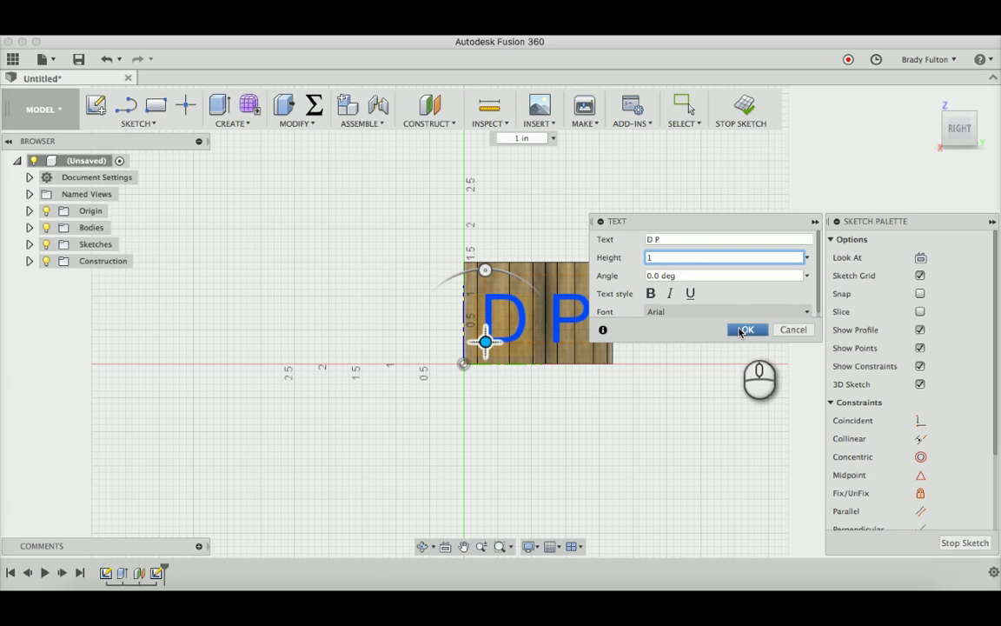
left_click(651, 293)
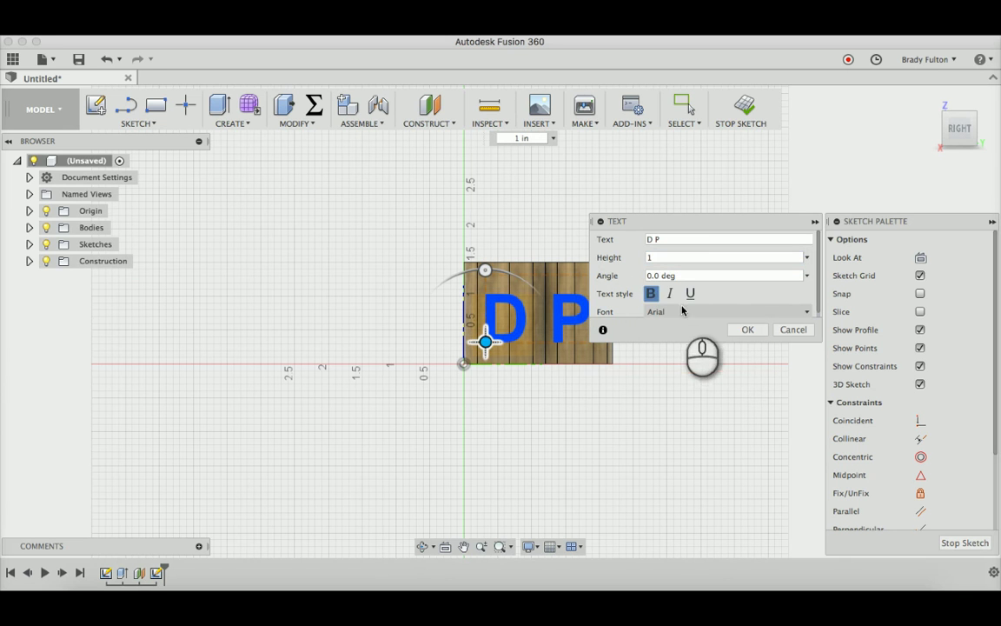
left_click(743, 331)
right_click(578, 318)
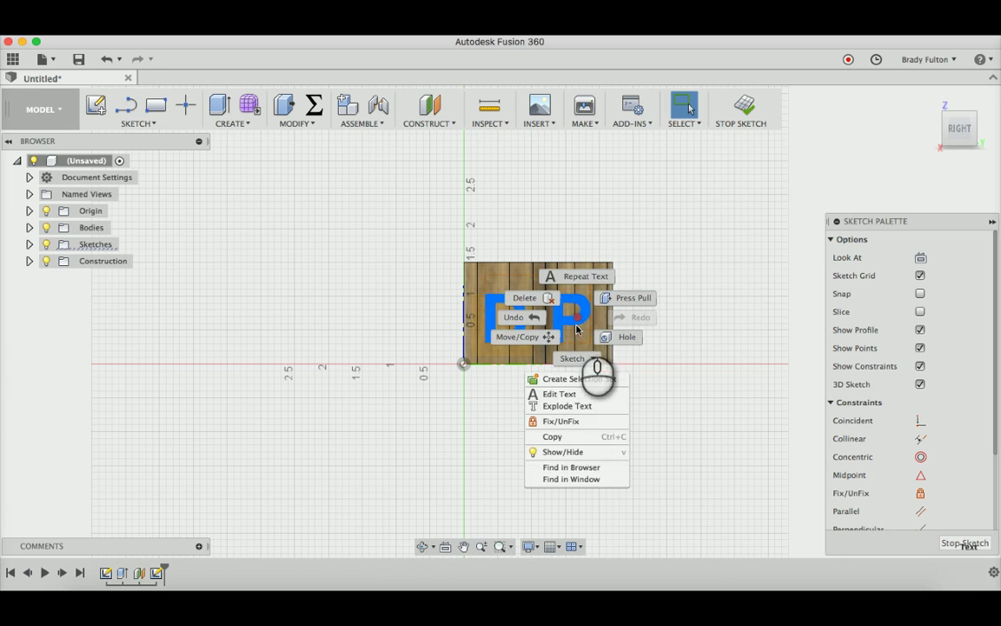
left_click(574, 408)
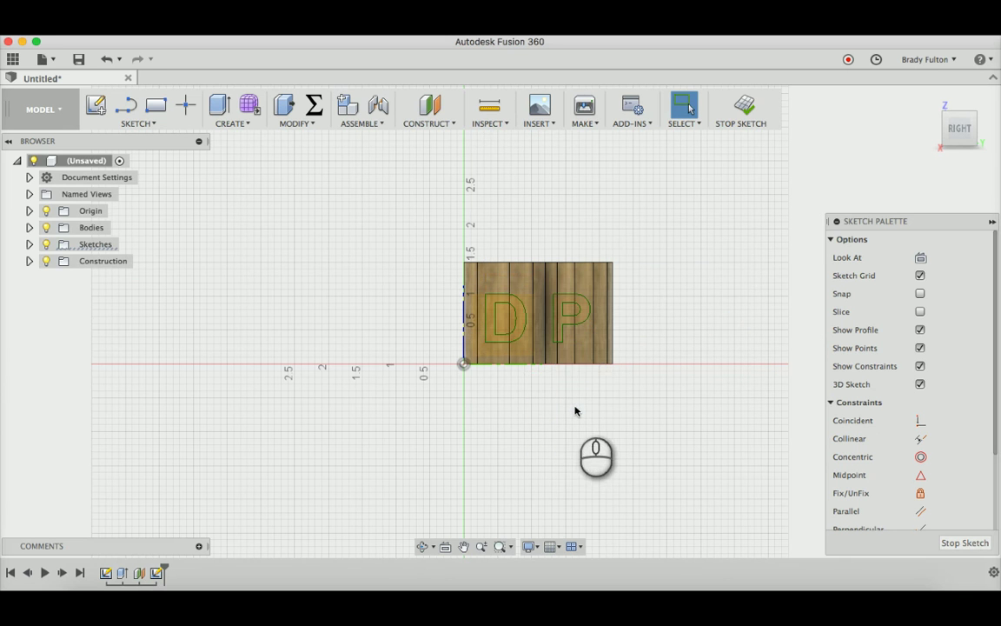
left_click(745, 106)
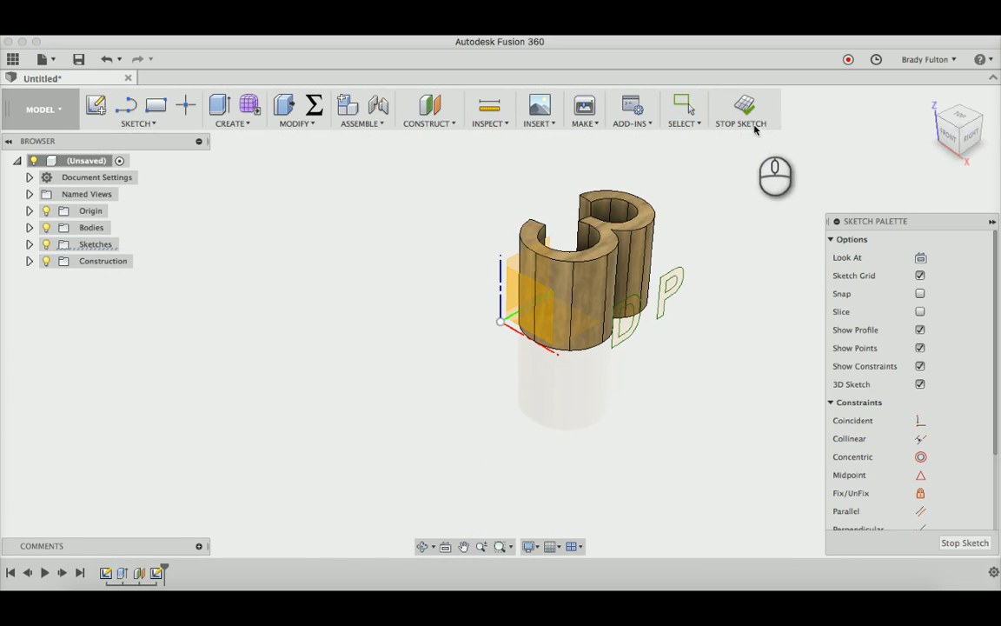
Extrude the D and P outlines into the wall as a -0.577 in cut.
key("e")
left_click(629, 306)
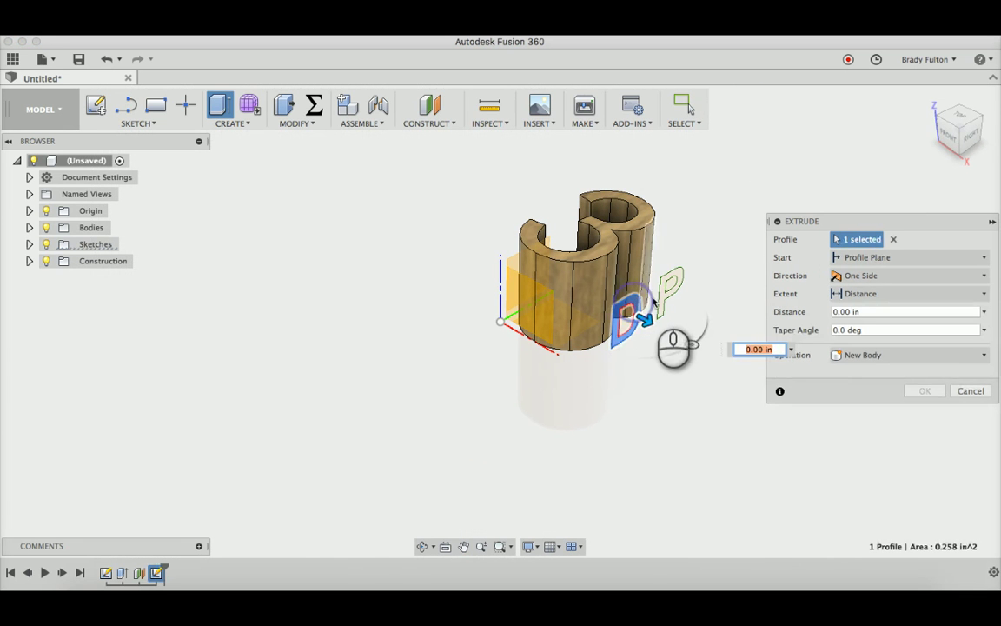
left_click(666, 280)
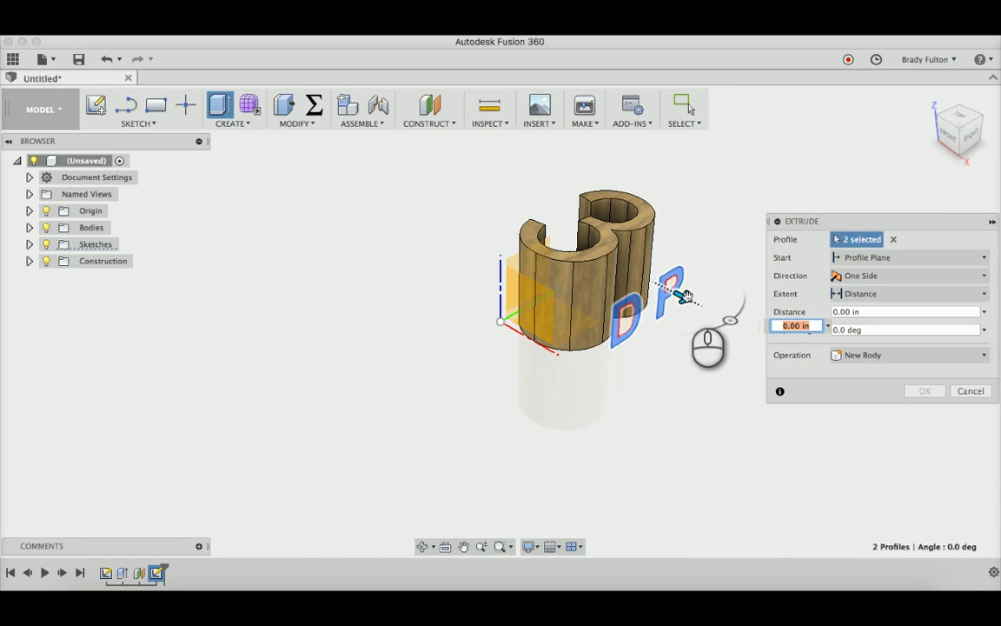
left_click_drag(665, 282, 658, 276)
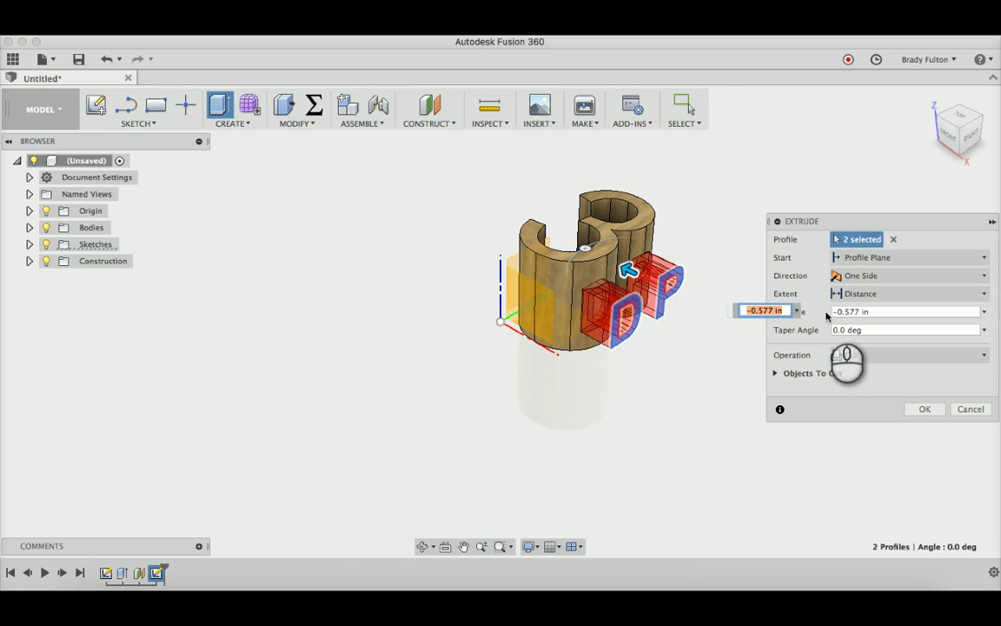
Apply the letter cut, then edit it to deepen the cut to -0.684 in.
left_click(920, 410)
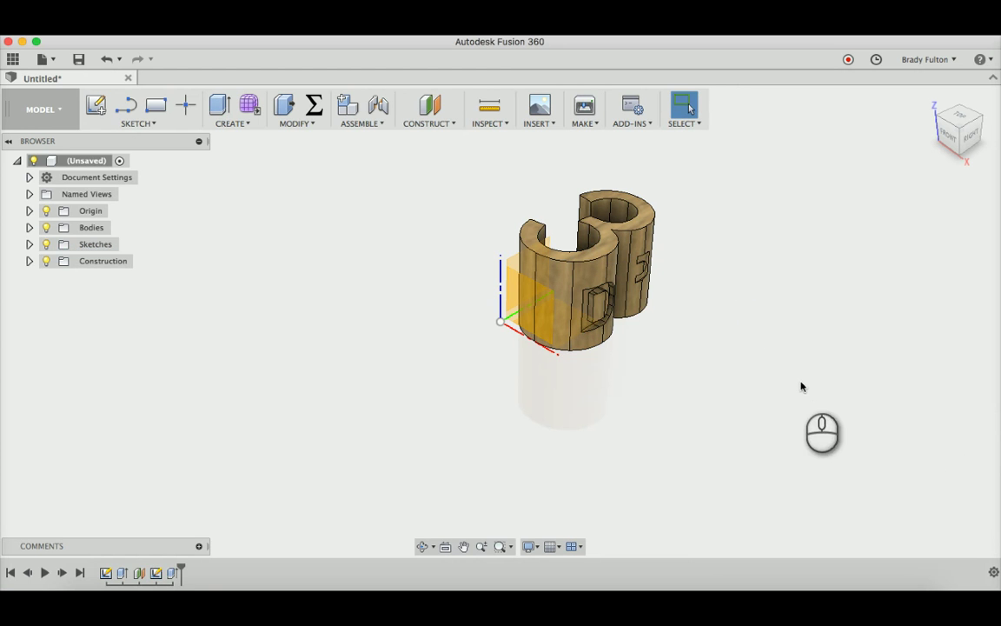
double_click(171, 574)
middle_click_drag(687, 310, 647, 305, "shift")
scroll(641, 287, "up", 4)
left_click_drag(631, 265, 602, 249)
key("Return")
Orbit and zoom to view D and P head-on, cancelling a stray sketch and extrusion.
middle_click_drag(614, 312, 611, 285, "shift")
scroll(598, 285, "up", 5)
scroll(609, 363, "up", 3)
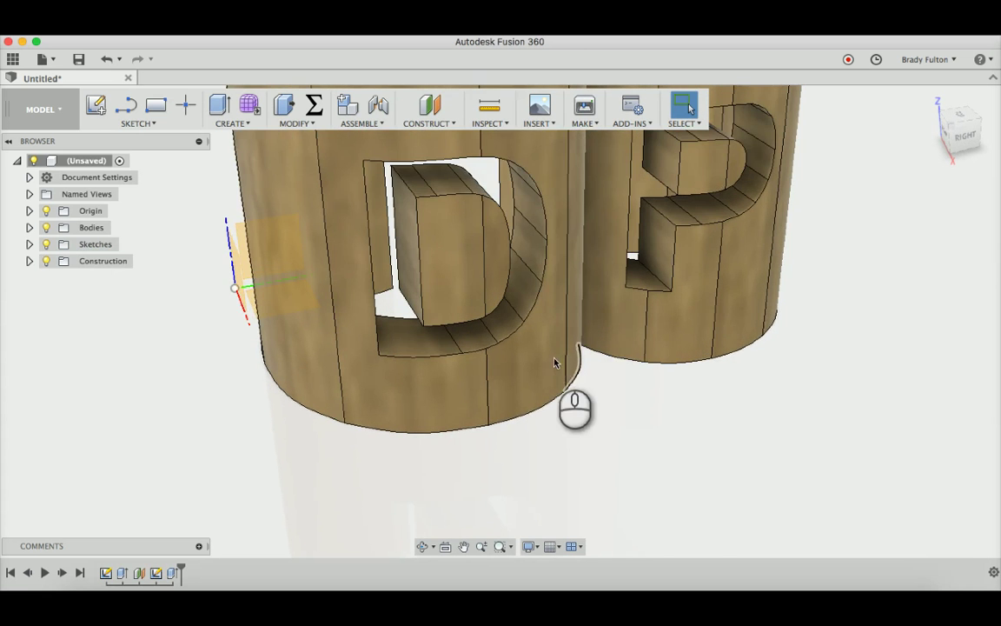
scroll(537, 368, "down", 4)
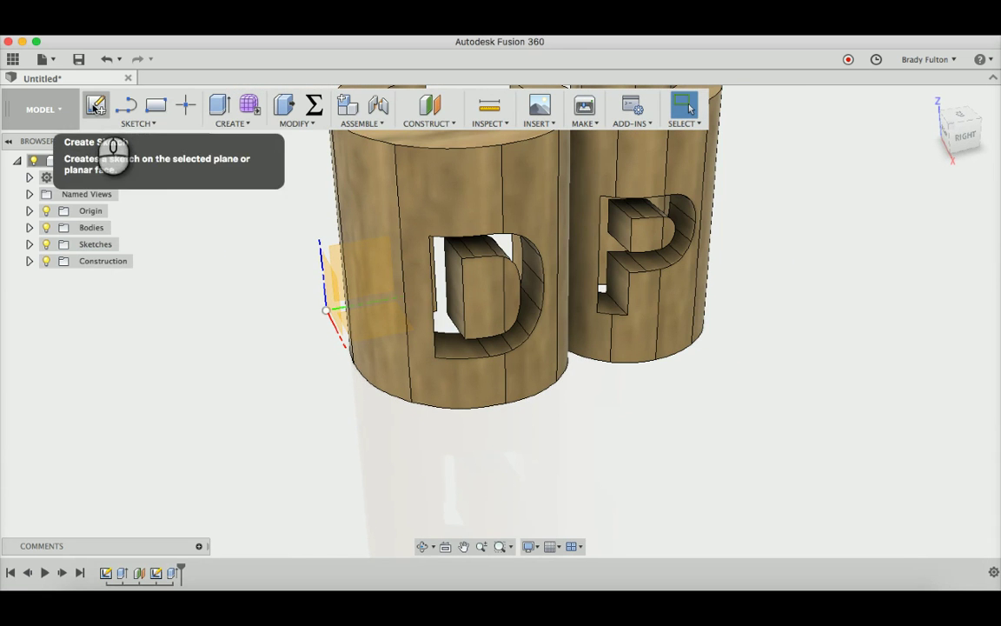
left_click(95, 106)
key("Escape")
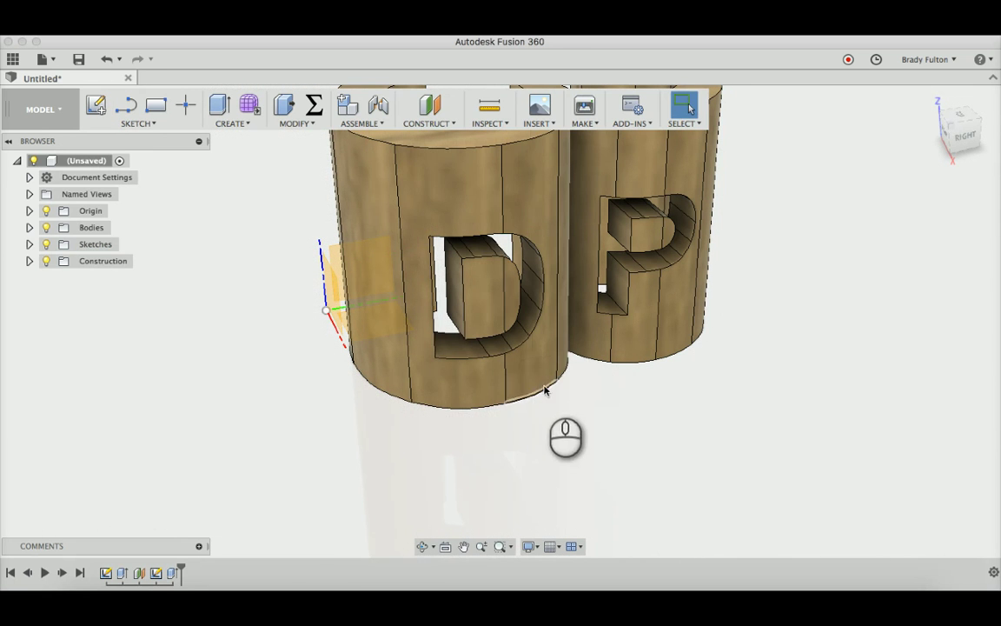
key("e")
key("Escape")
Press Pull the D's leftover inner face about 0.17 in and orbit to inspect it.
key("q")
left_click(453, 296)
left_click_drag(456, 298, 410, 301)
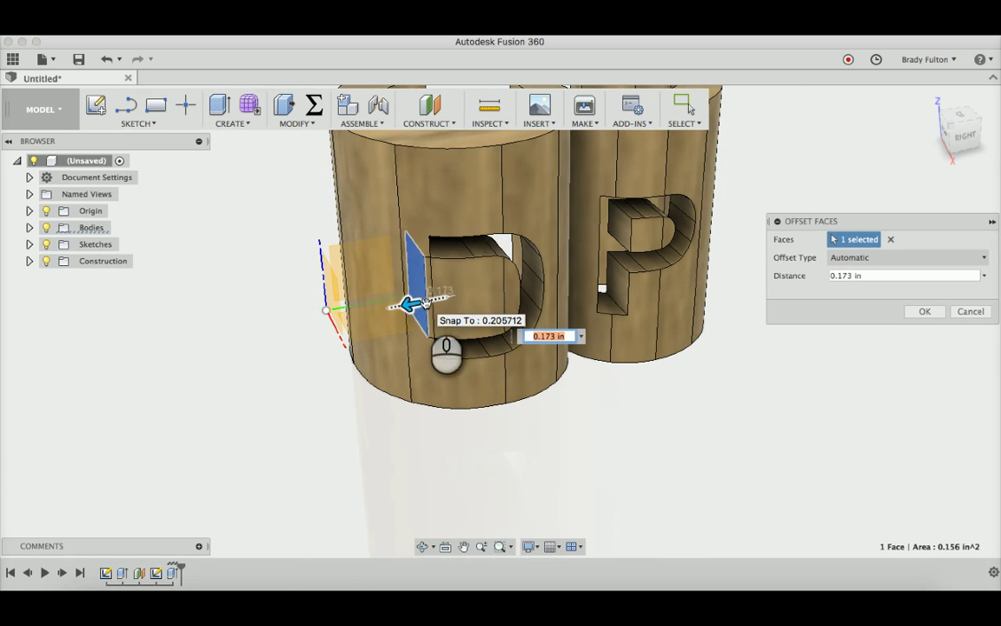
key("Return")
middle_click_drag(445, 304, 556, 422, "shift")
scroll(474, 348, "up", 5)
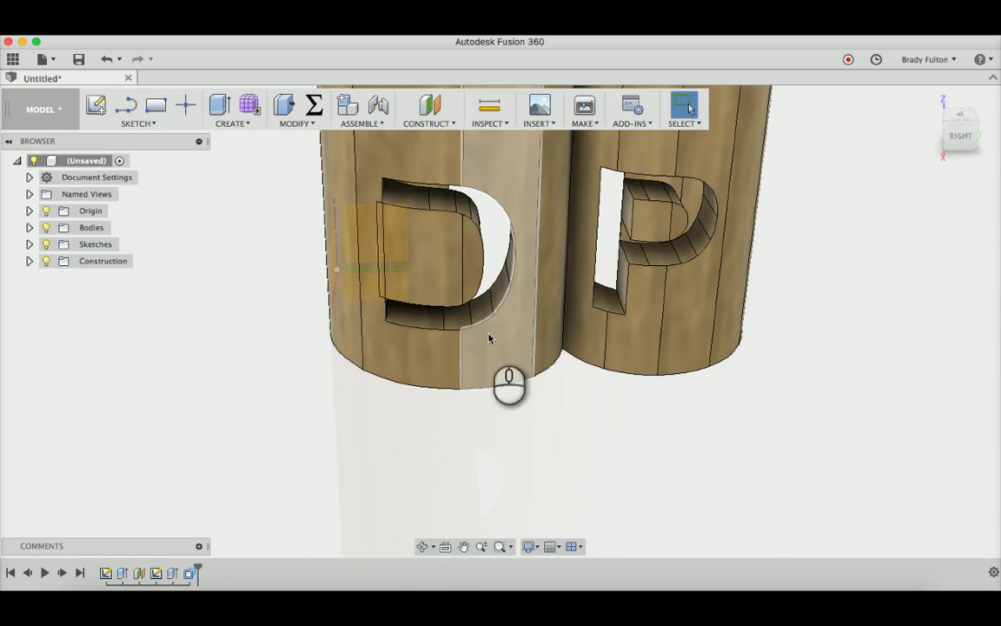
scroll(638, 226, "up", 6)
Press Pull the P's leftover inner face 0.158 in and view the model from above.
key("e")
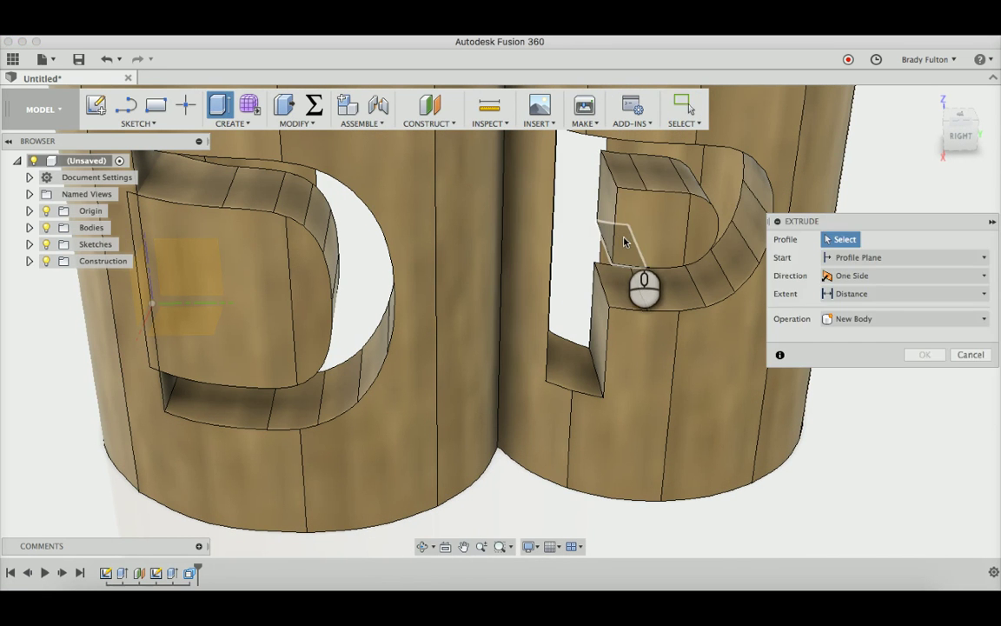
key("Escape")
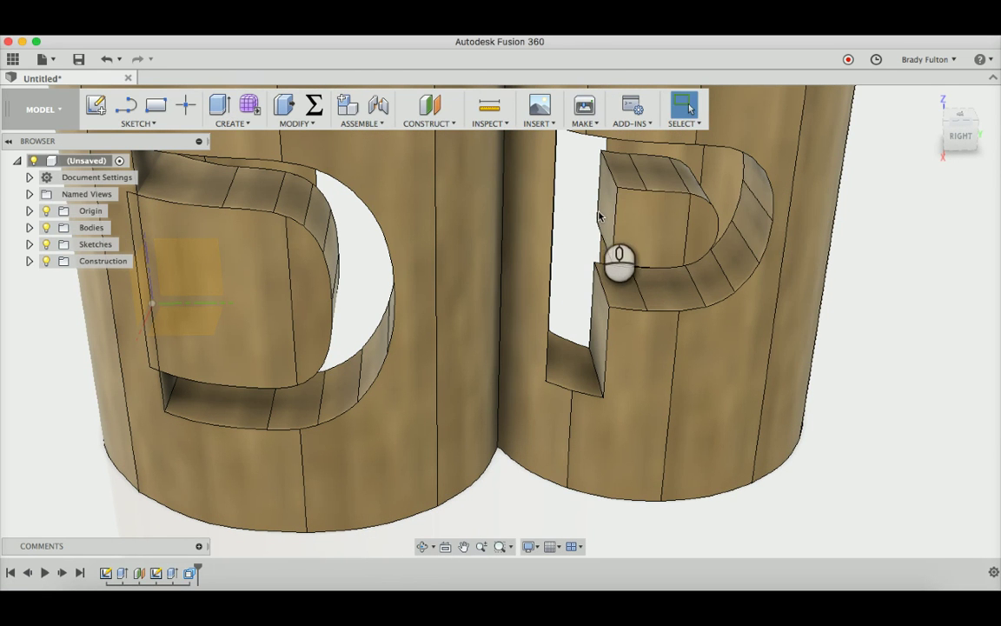
key("q")
left_click(601, 215)
left_click_drag(597, 211, 522, 211)
left_click(923, 310)
middle_click_drag(904, 317, 839, 393, "shift")
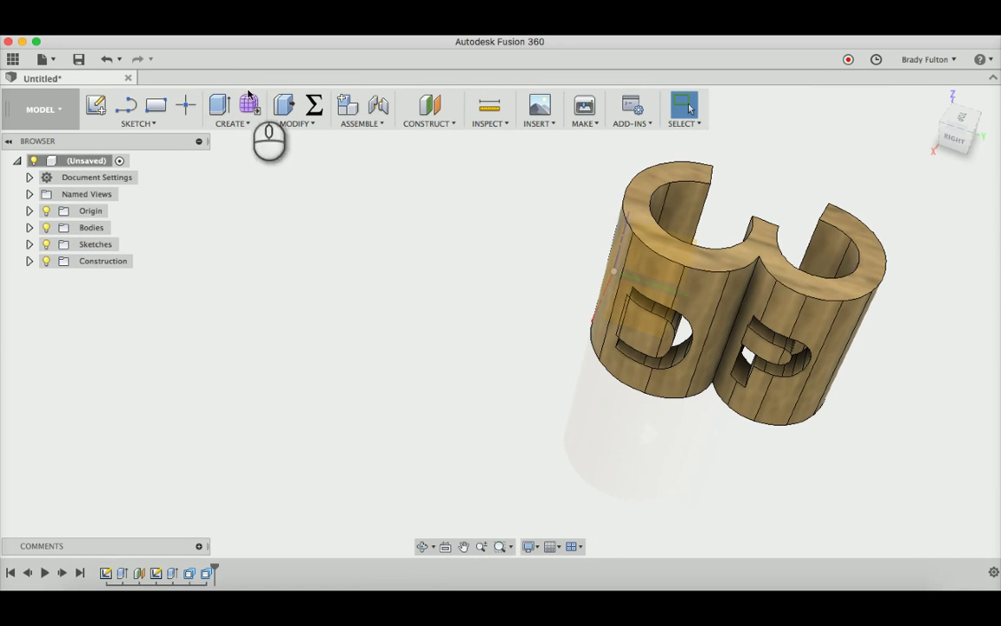
Join the main body and the other pieces with Combine into a single Body3.
left_click(318, 129)
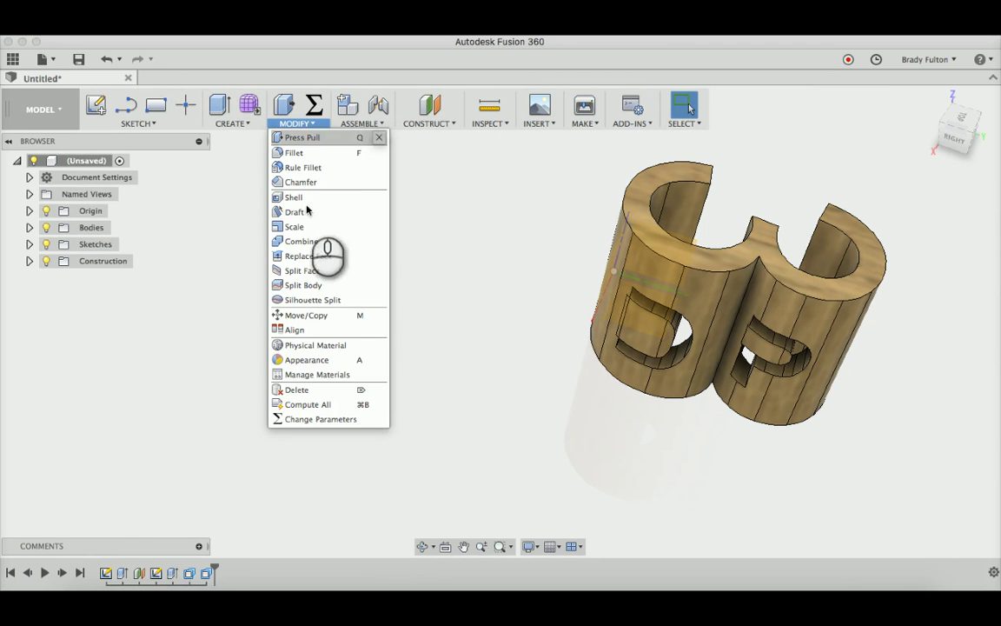
left_click(304, 241)
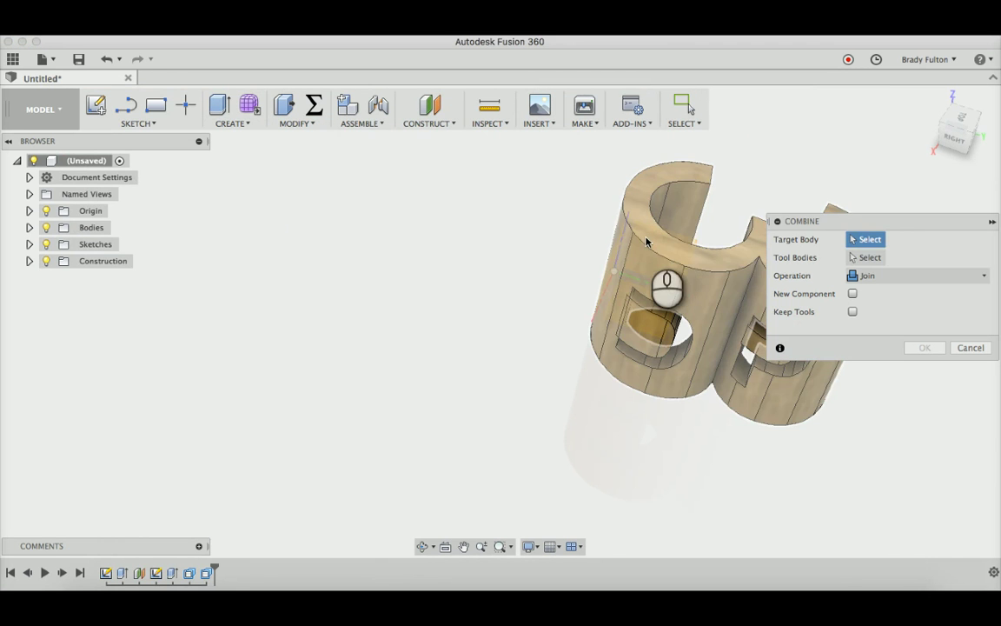
left_click(647, 234)
left_click(726, 334)
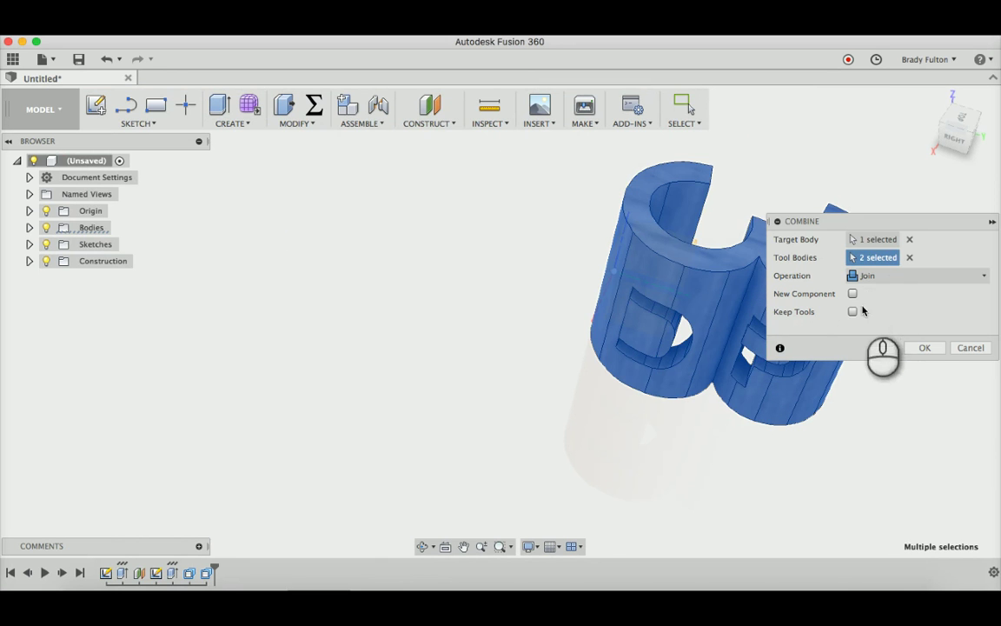
left_click(924, 348)
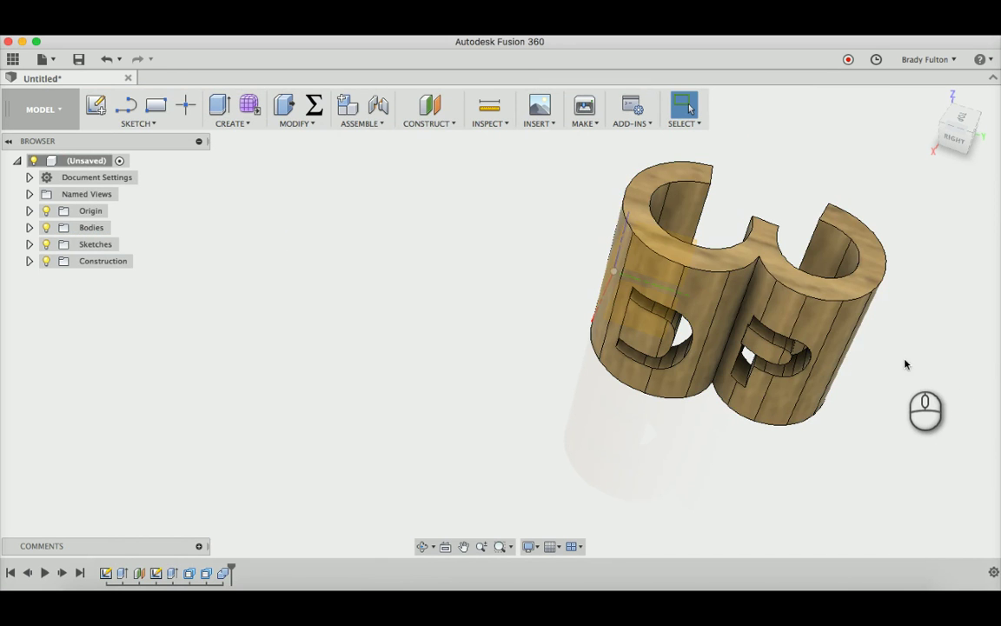
scroll(925, 353, "down", 4)
left_click(29, 227)
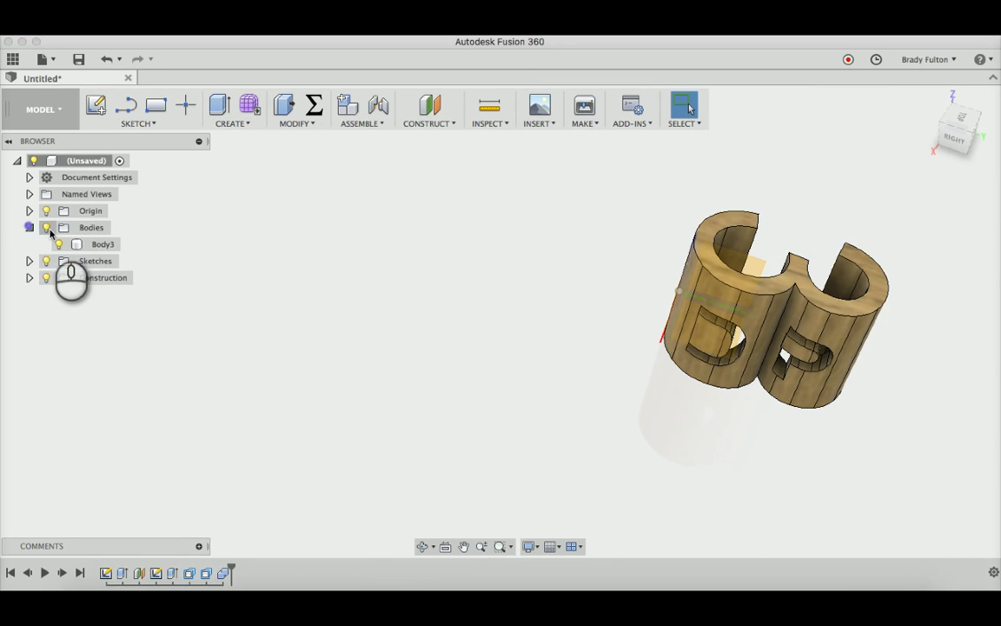
Send Body3 to 3D print with Cura selected as the print utility.
middle_click_drag(565, 365, 688, 359, "shift")
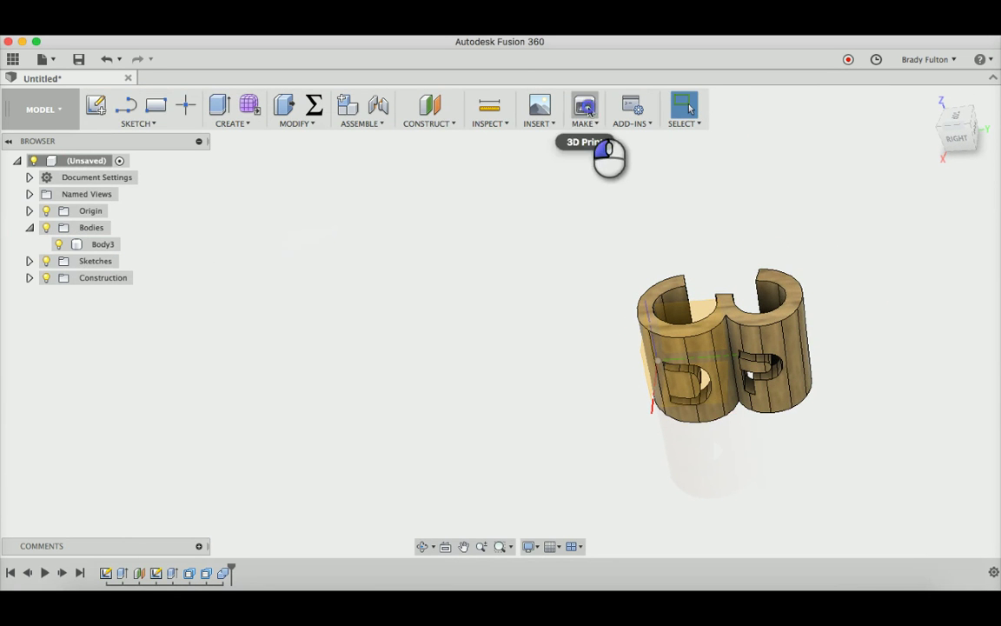
left_click(586, 106)
left_click(700, 383)
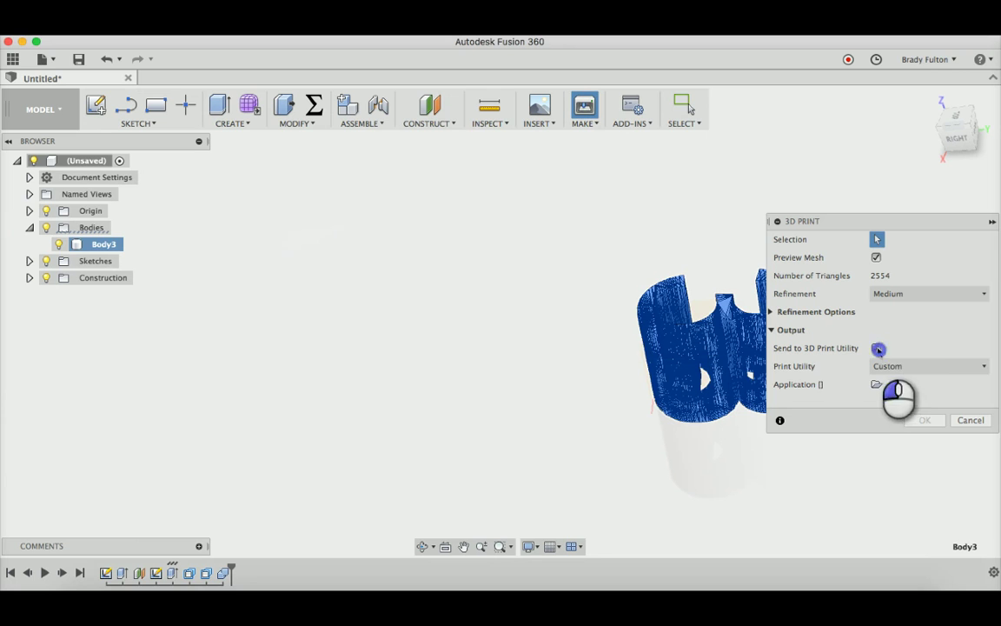
left_click(877, 348)
left_click(877, 349)
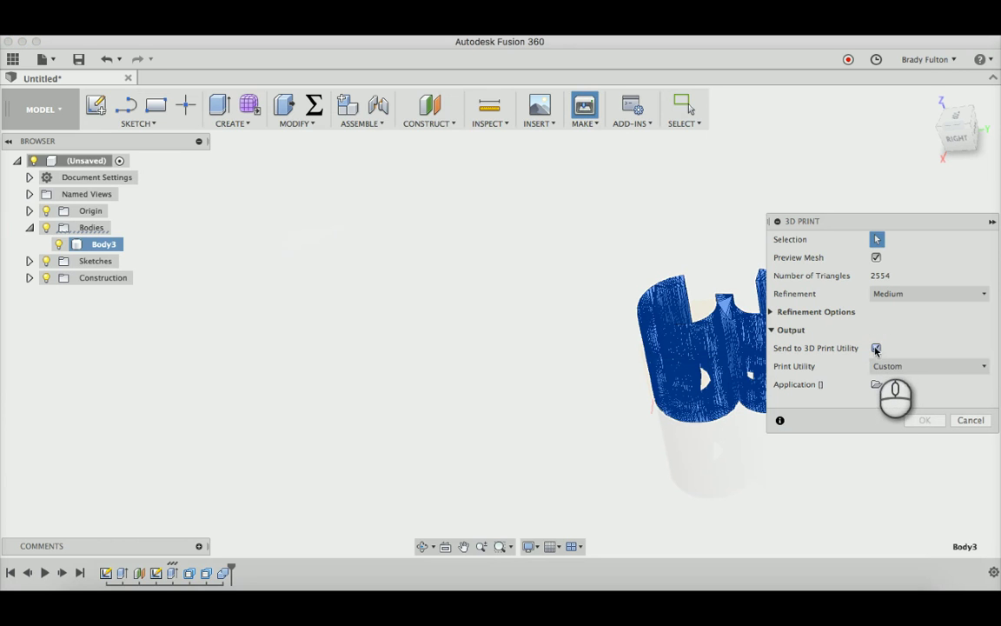
left_click(903, 368)
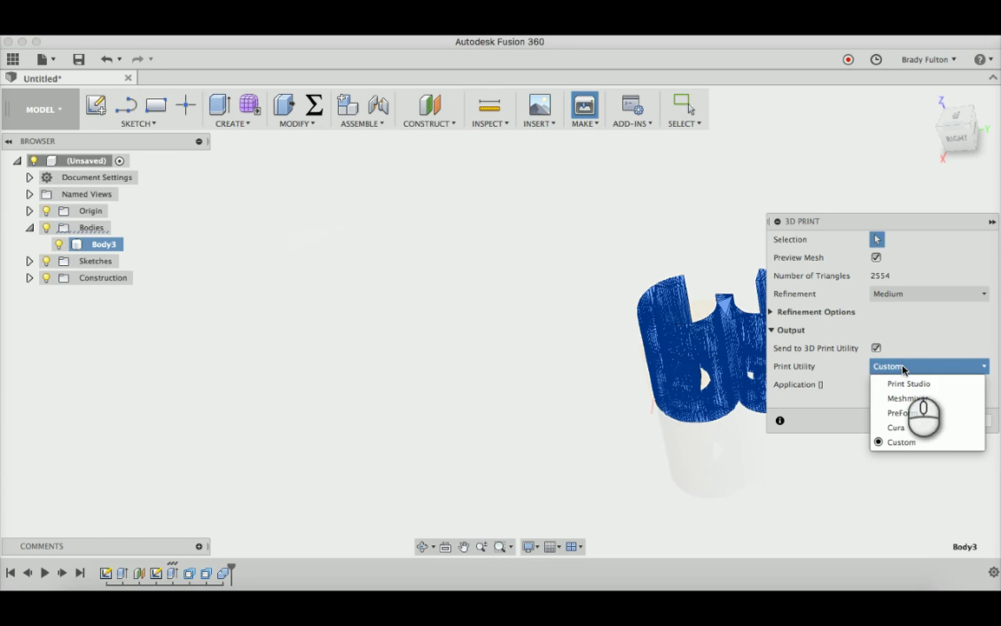
left_click(910, 426)
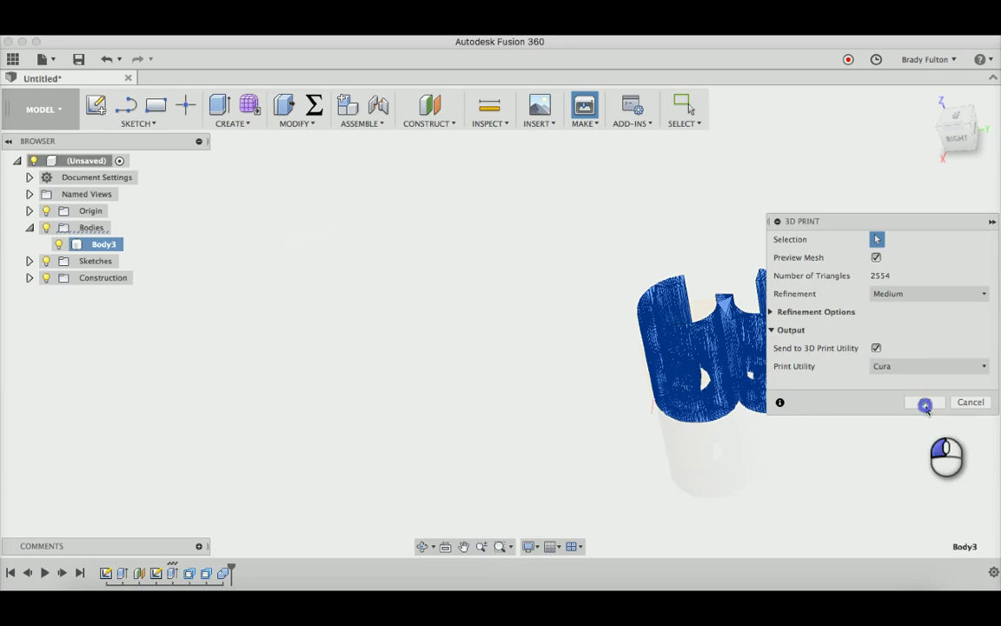
left_click(925, 403)
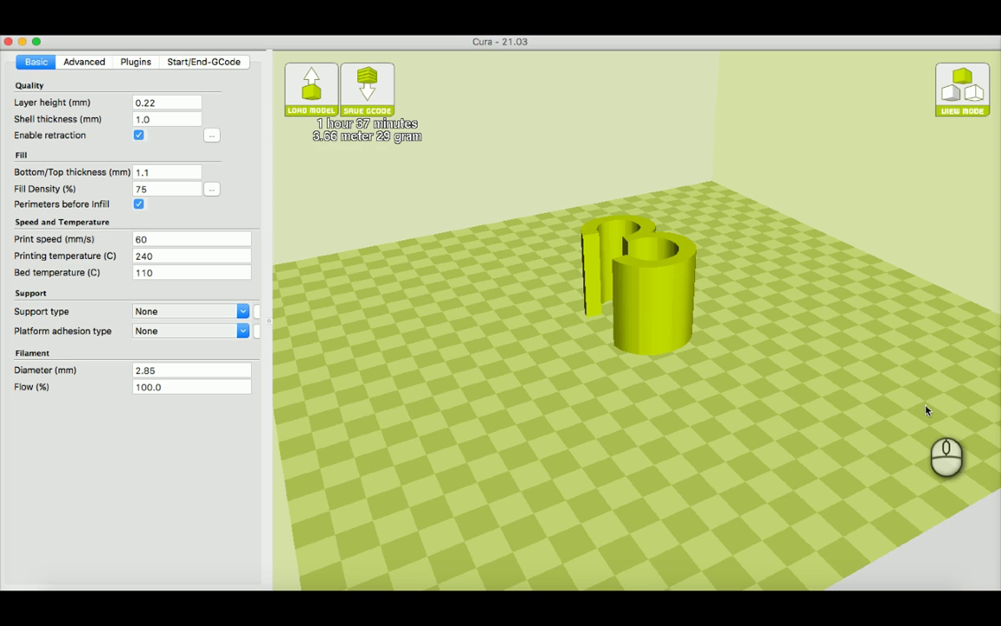
Rotate the Cura build-plate view to face the hollow 3's cut-through D and P letters.
left_click(810, 384)
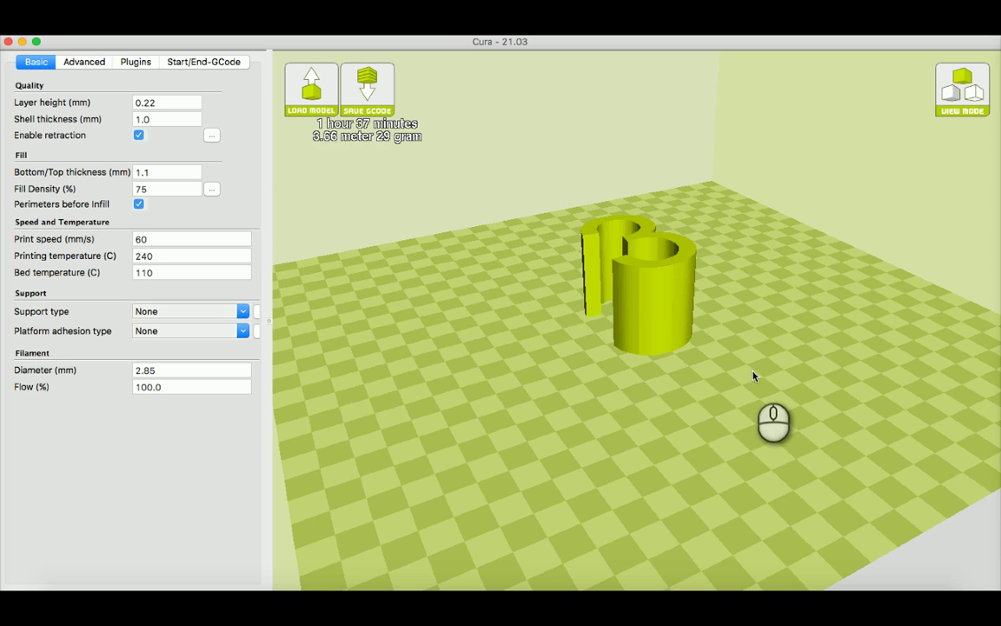
right_click_drag(767, 367, 672, 367)
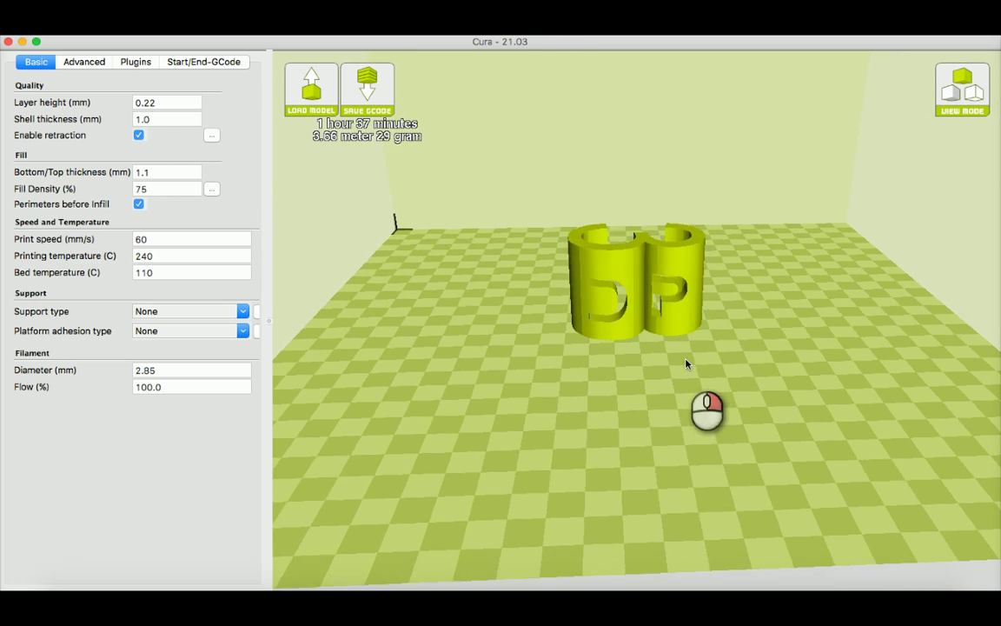